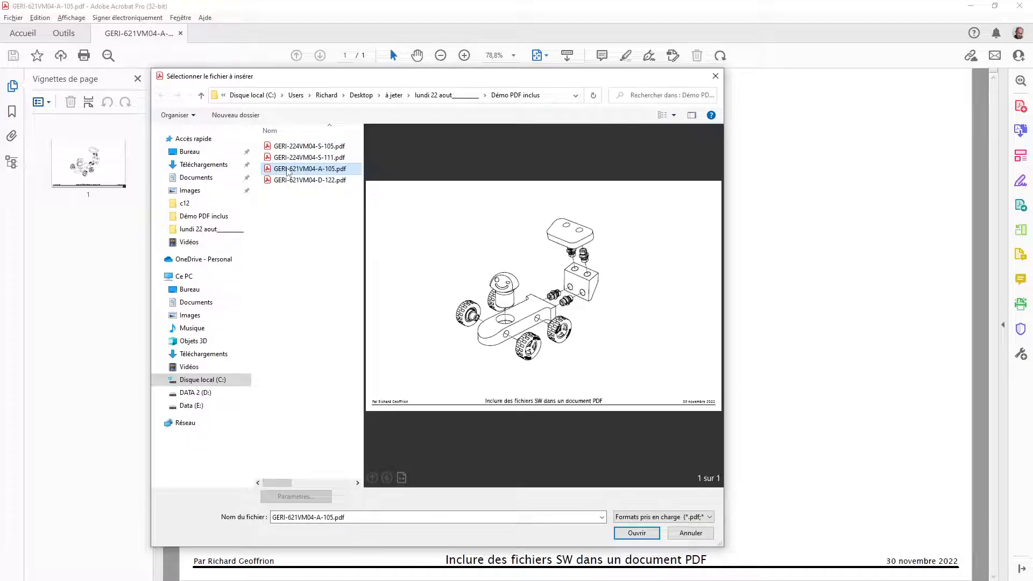
- Add GERI-224VM04-S-105.pdf and GERI-224VM04-S-111.pdf to the file selection and insert them after page 1
ctrl+click(302, 157)
ctrl+click(300, 145)
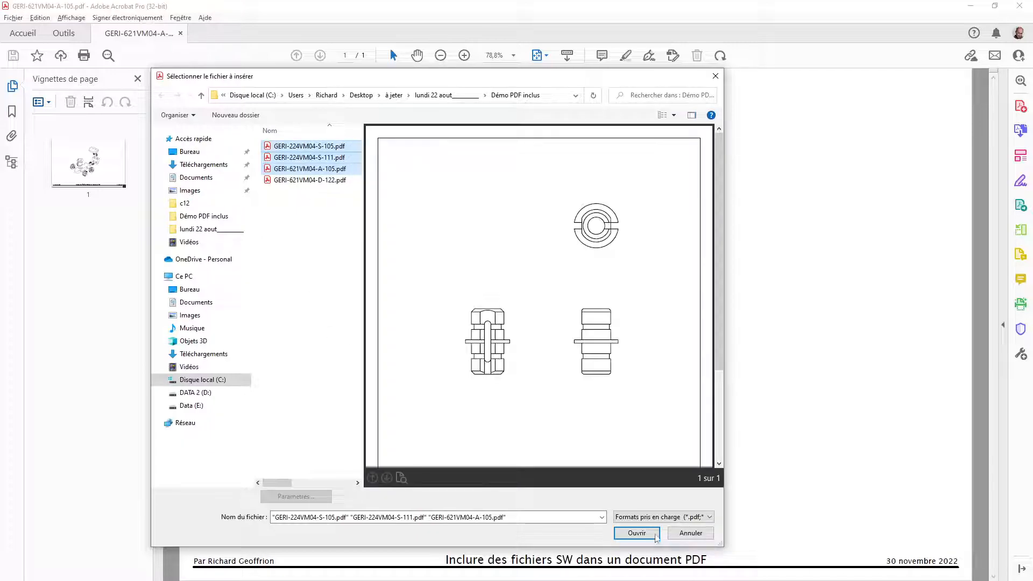
click(637, 533)
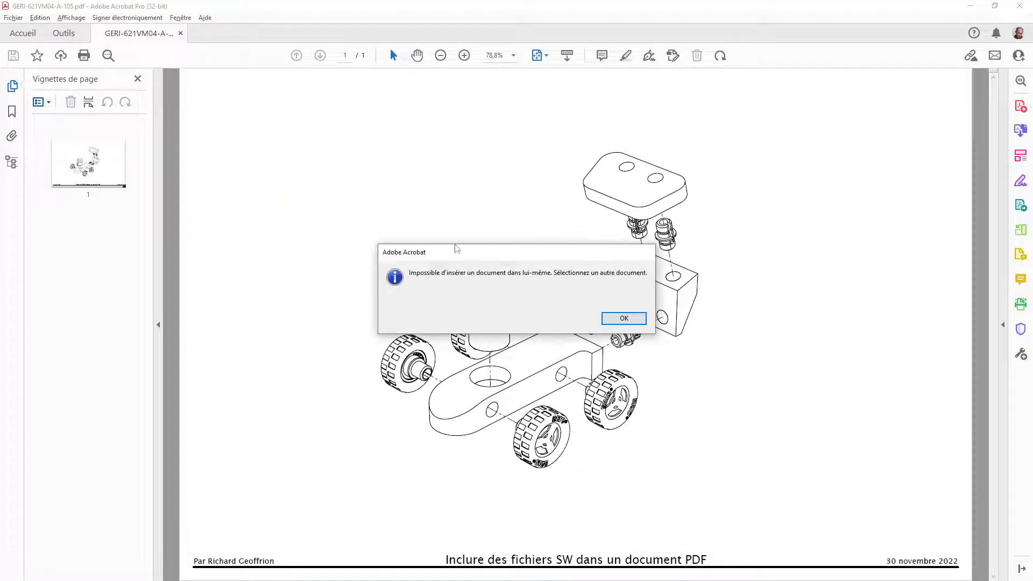
click(625, 321)
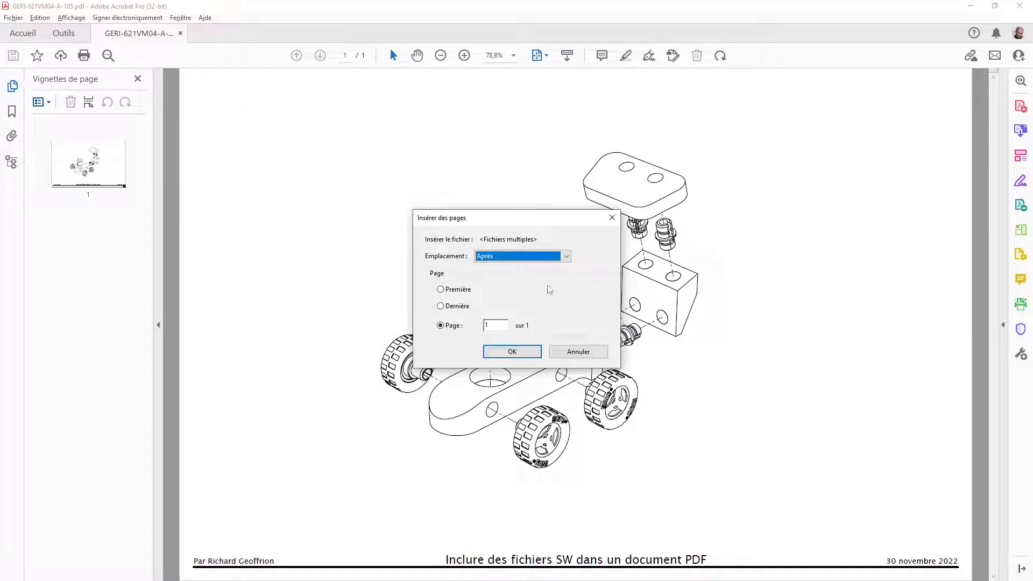
click(506, 352)
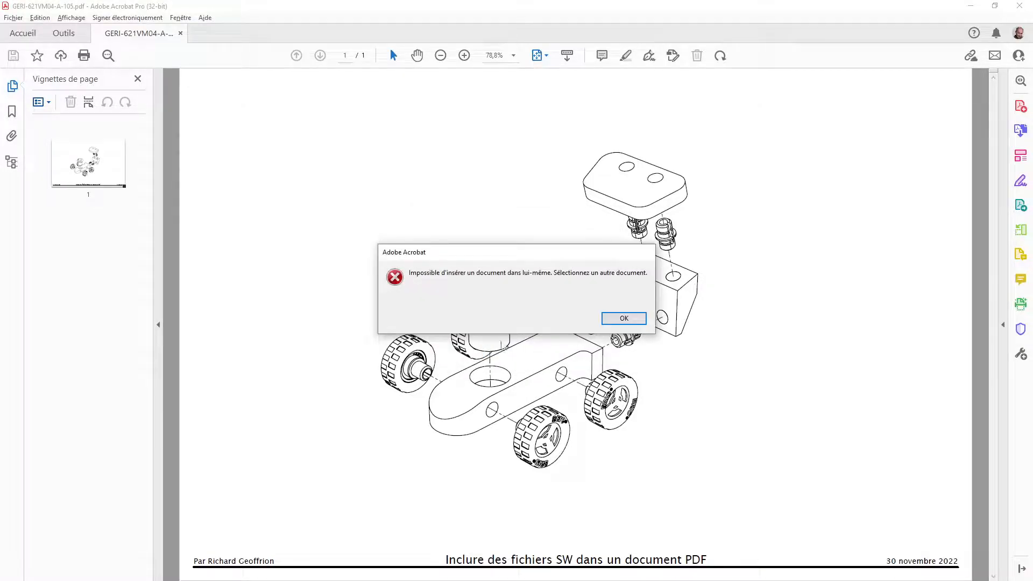
click(621, 319)
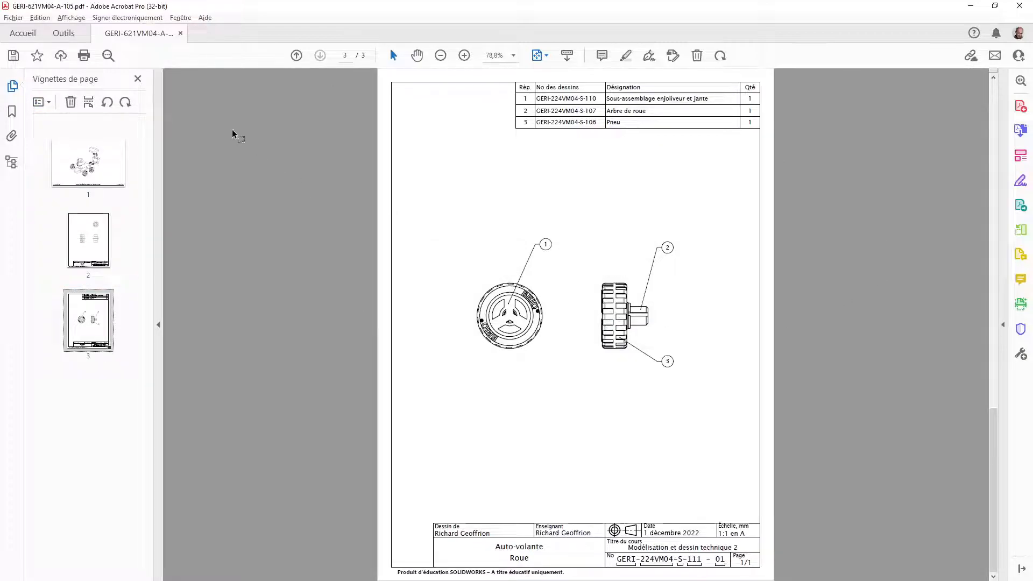
- Reorder the pages so the exploded assembly is page 1, the wheel drawing page 2 and the stud drawing page 3
mouse_move(88, 162)
mouse_down()
mouse_move(87, 271)
mouse_move(108, 304)
mouse_move(91, 207)
mouse_up()
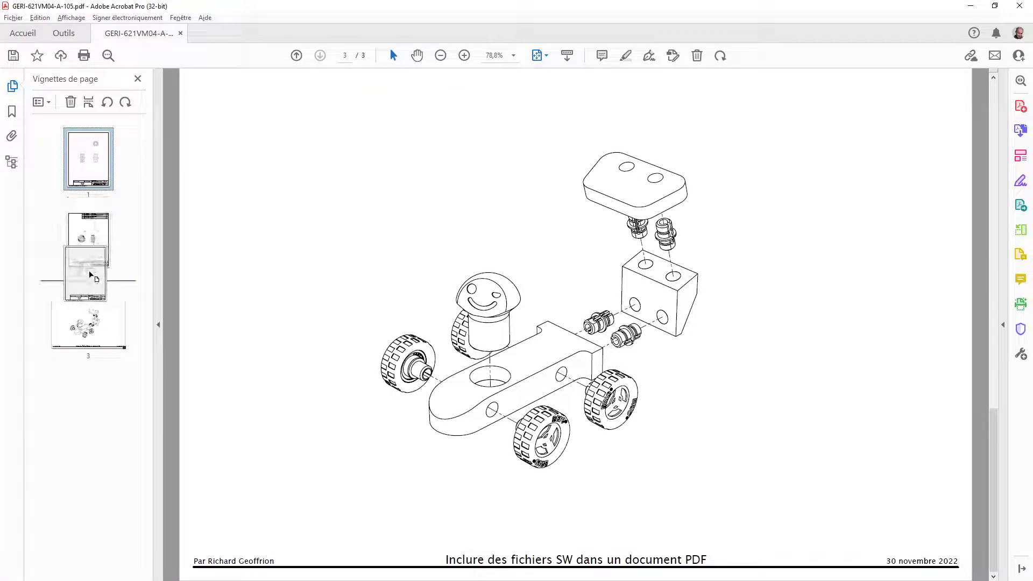
drag(98, 338, 119, 141)
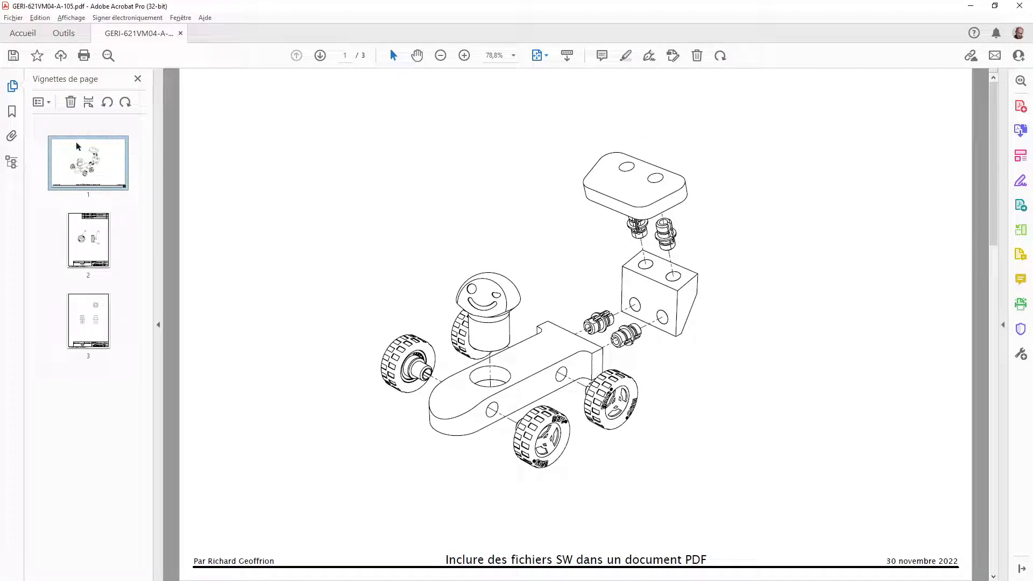
- Show the list of files attached to the PDF
click(17, 133)
click(39, 102)
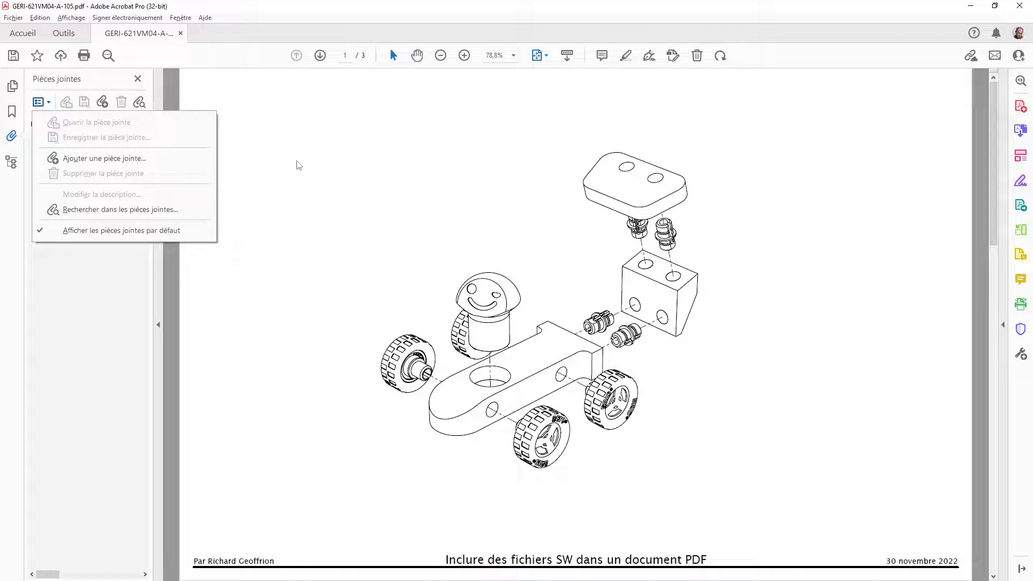
click(317, 160)
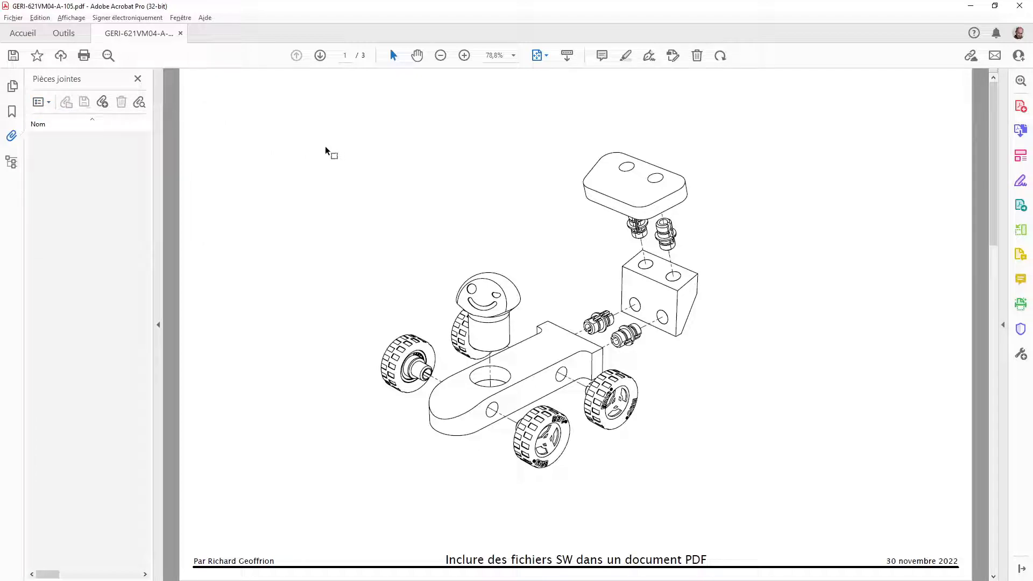
- Switch to SOLIDWORKS and make all the assembly's components virtual, including every child component of the subassemblies
key(alt+Tab)
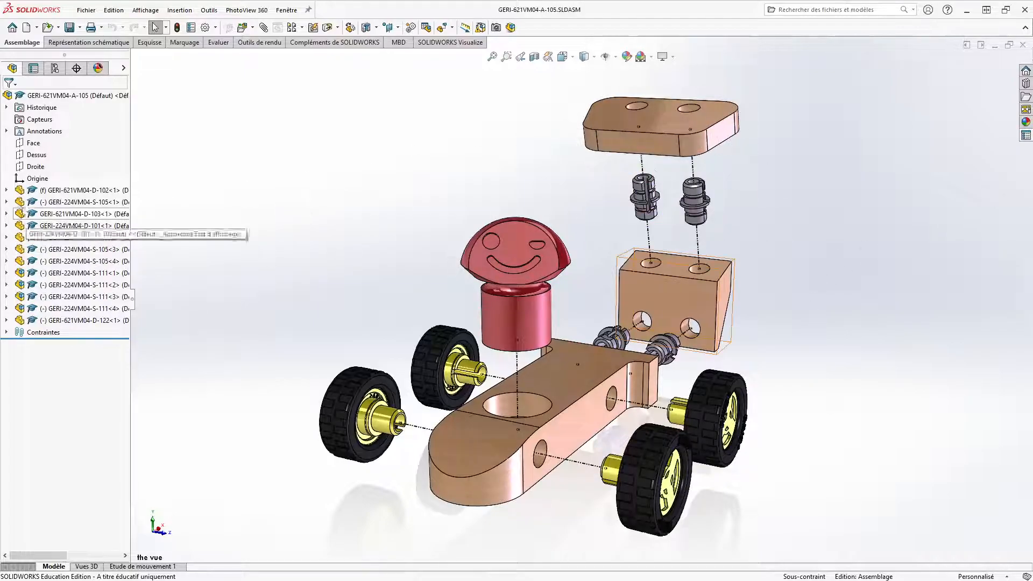
click(61, 192)
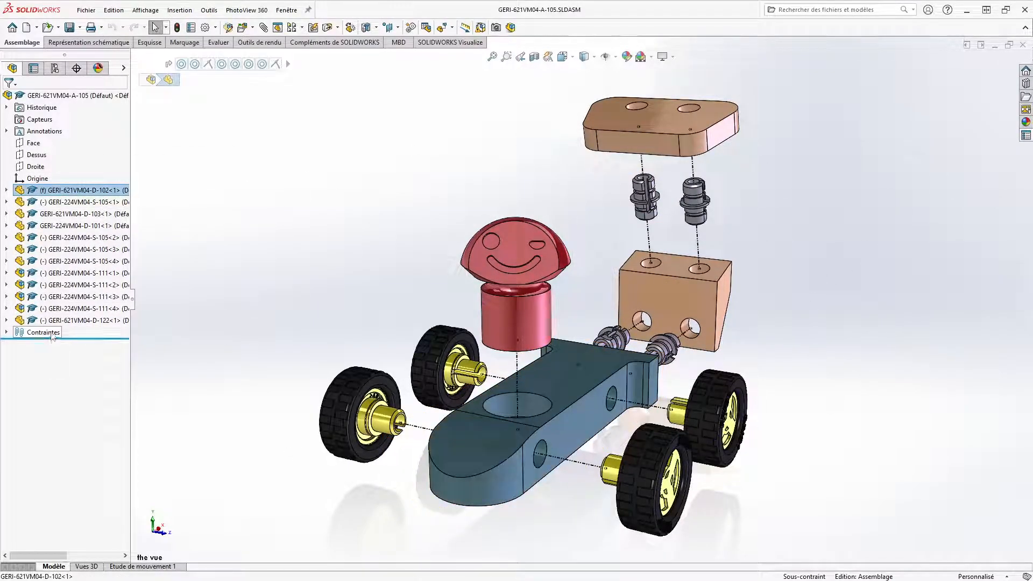
shift+click(79, 320)
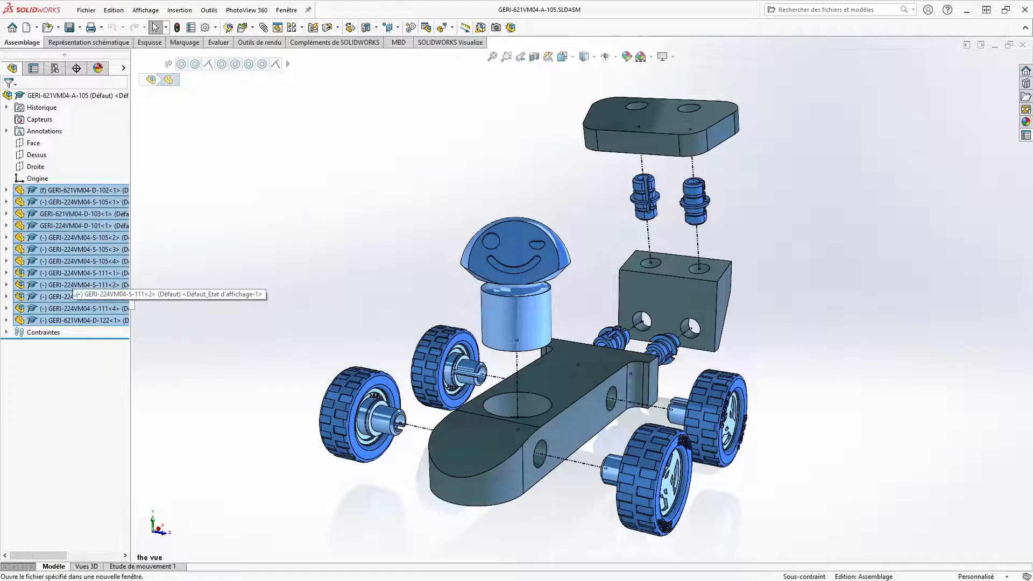
right_click(68, 215)
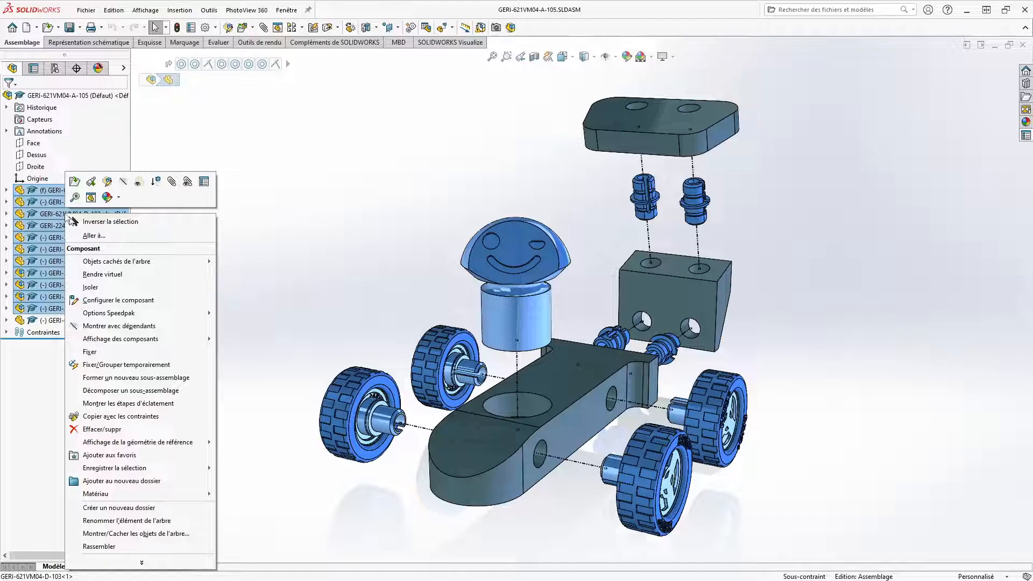
click(102, 274)
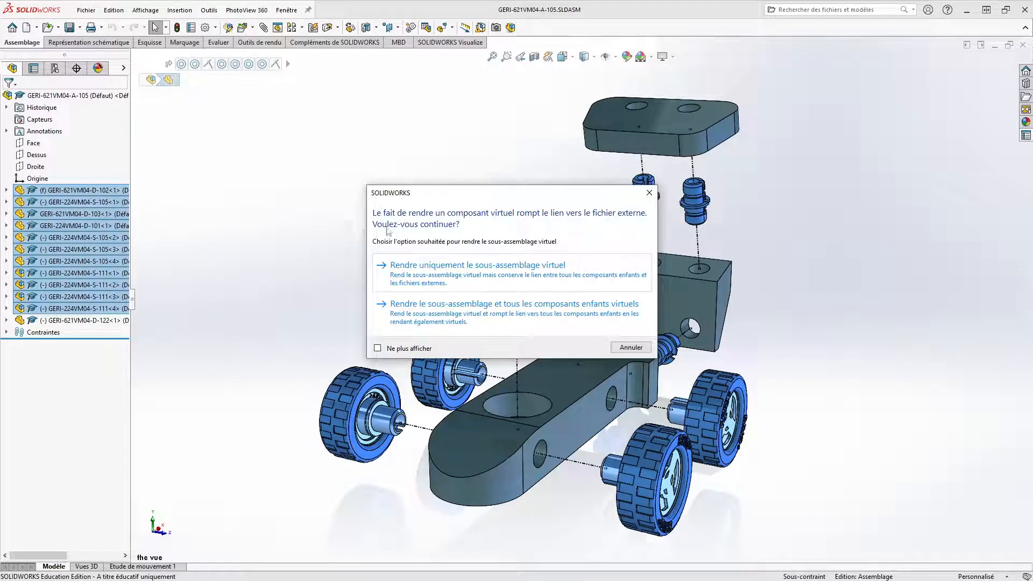
click(473, 316)
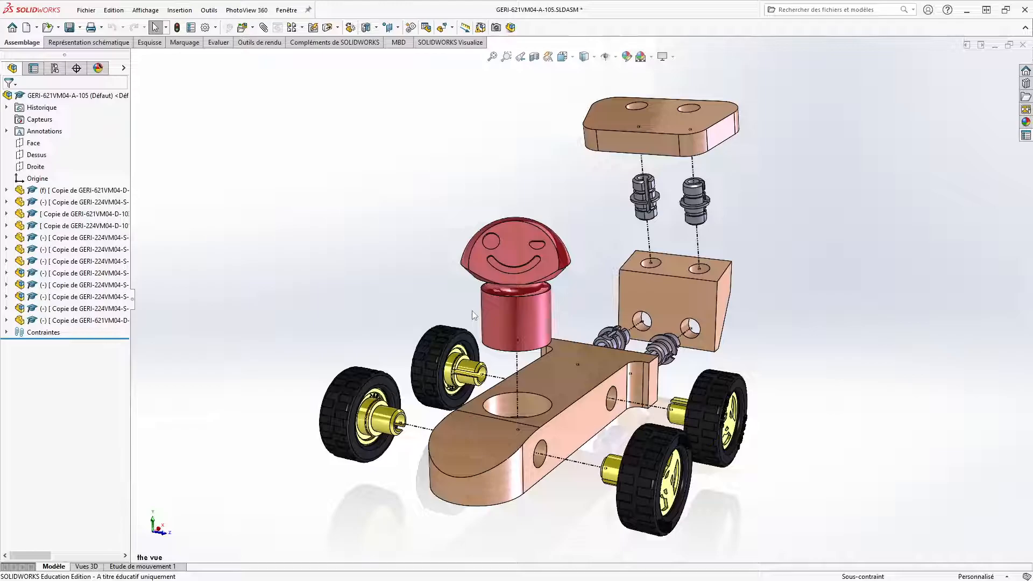
- Save the assembly as GERI-621VM04-A-105joint.SLDASM with its virtual components stored internally
click(86, 10)
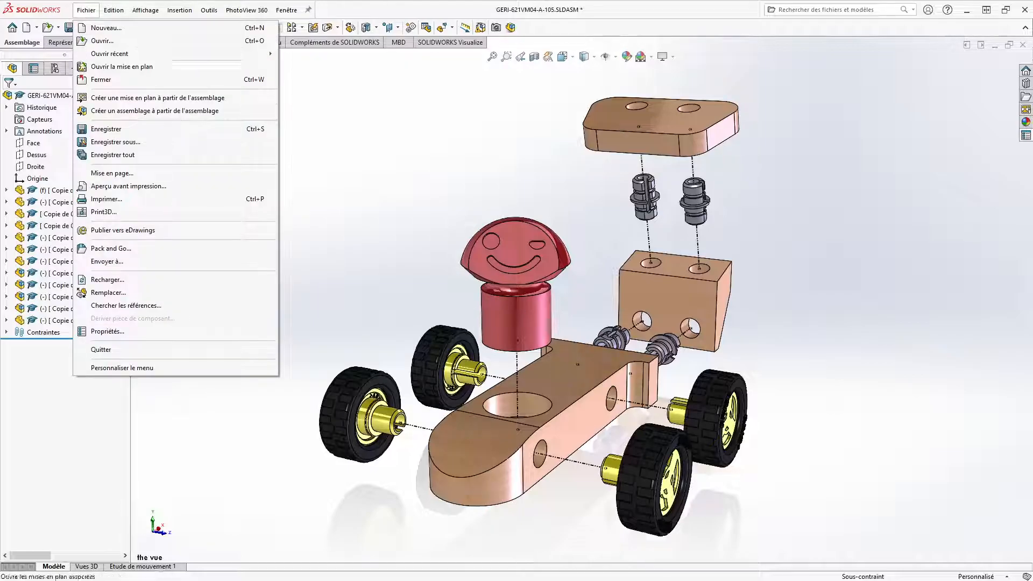
click(115, 142)
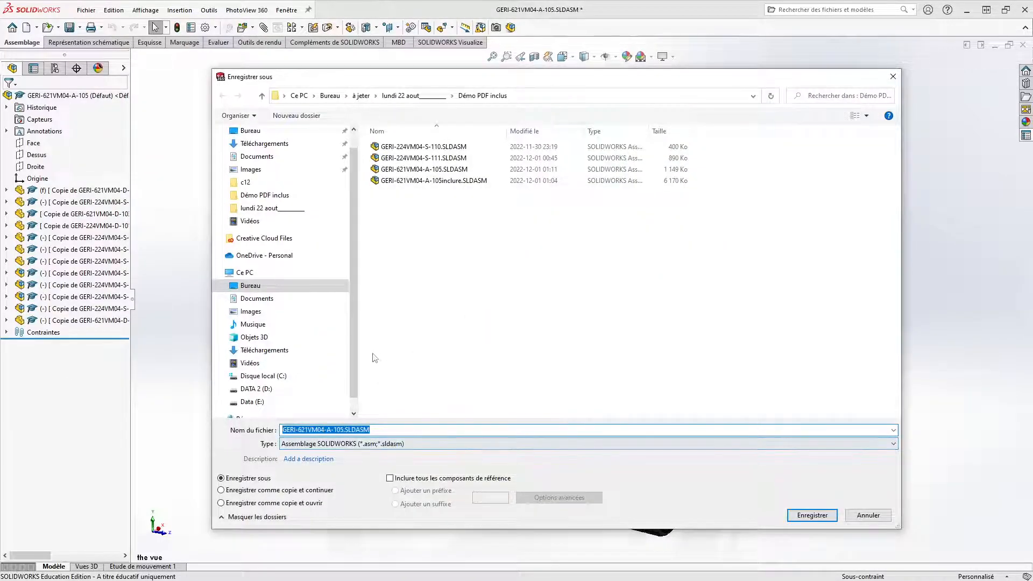
click(345, 429)
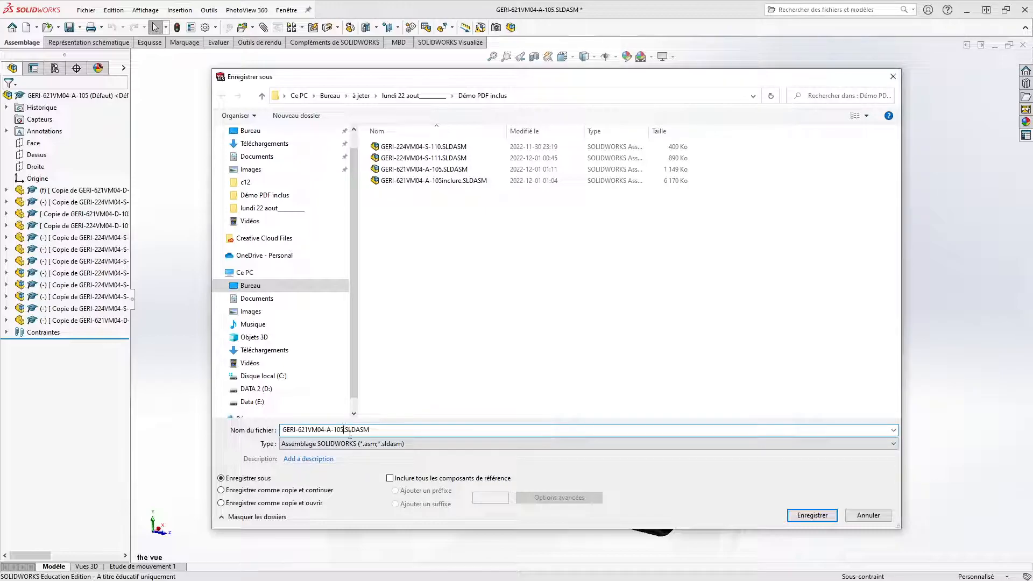
text(joint)
click(812, 516)
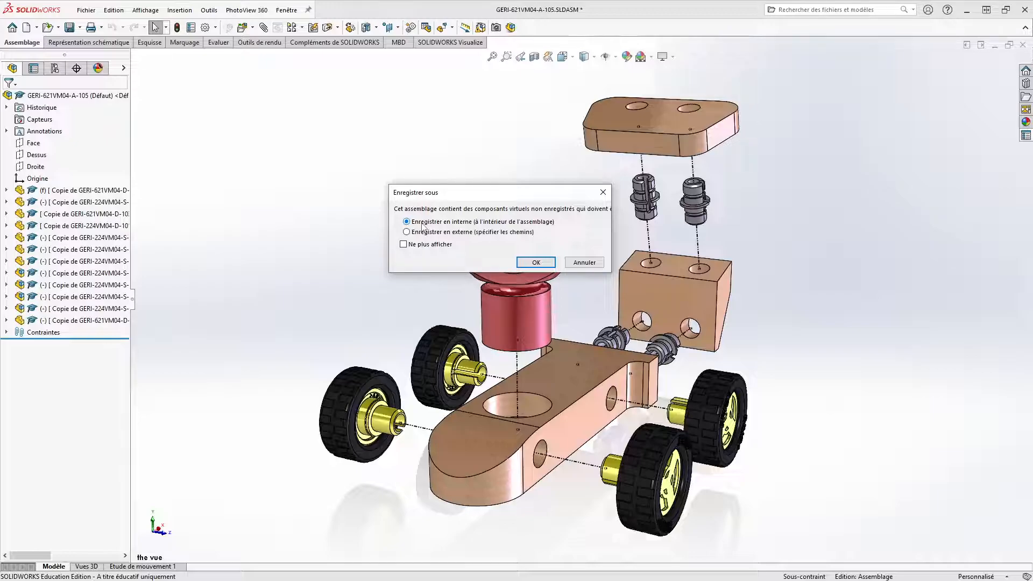
click(530, 263)
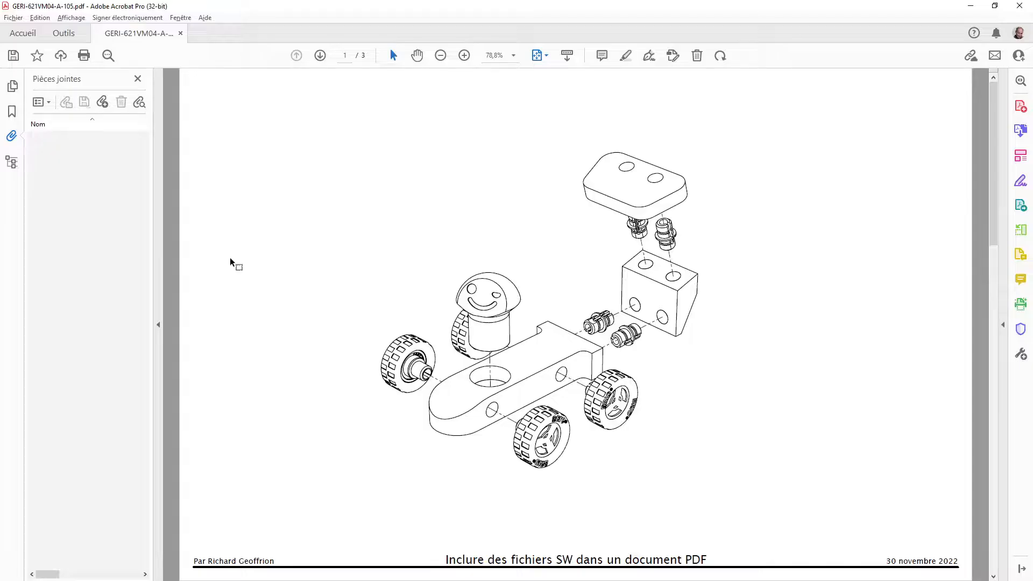
- Try to attach GERI-621VM04-A-105joint.SLDASM to the PDF in Acrobat
click(48, 103)
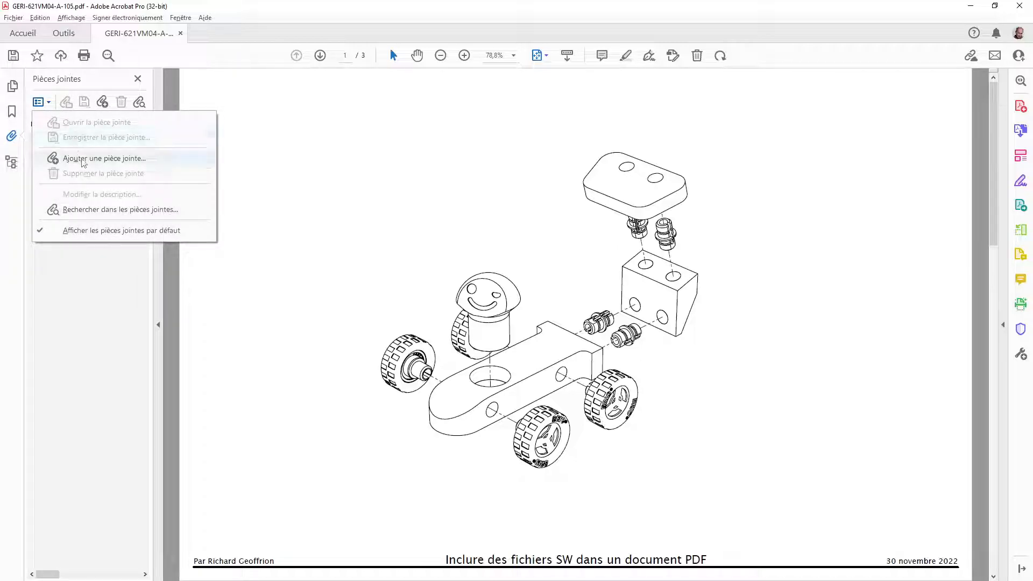
click(85, 160)
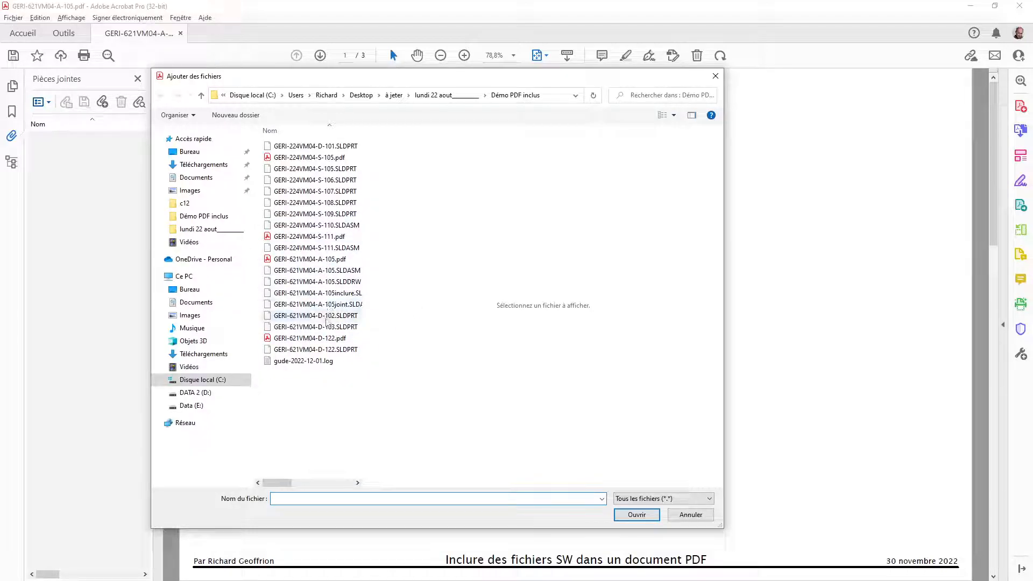
click(320, 304)
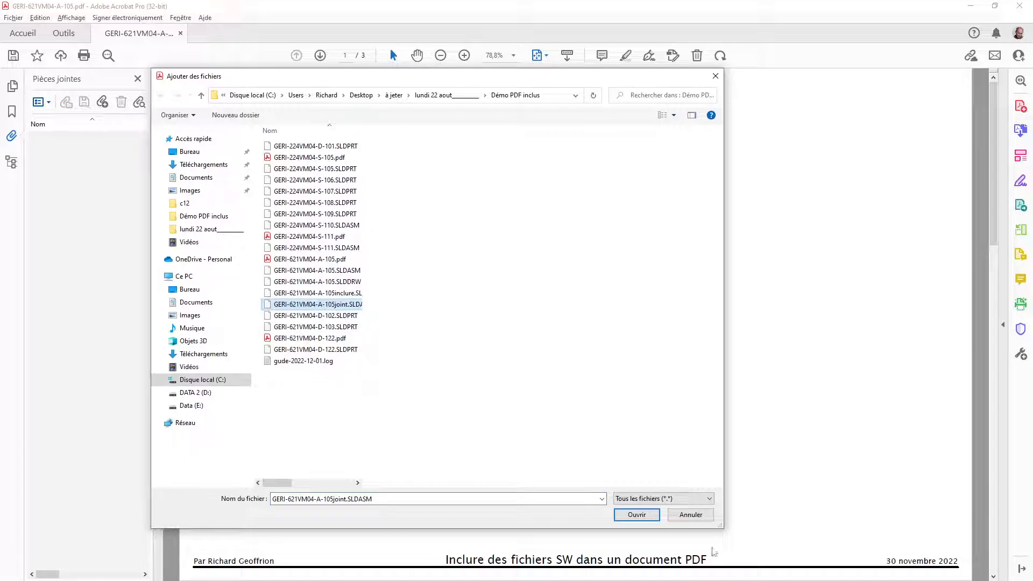
click(638, 515)
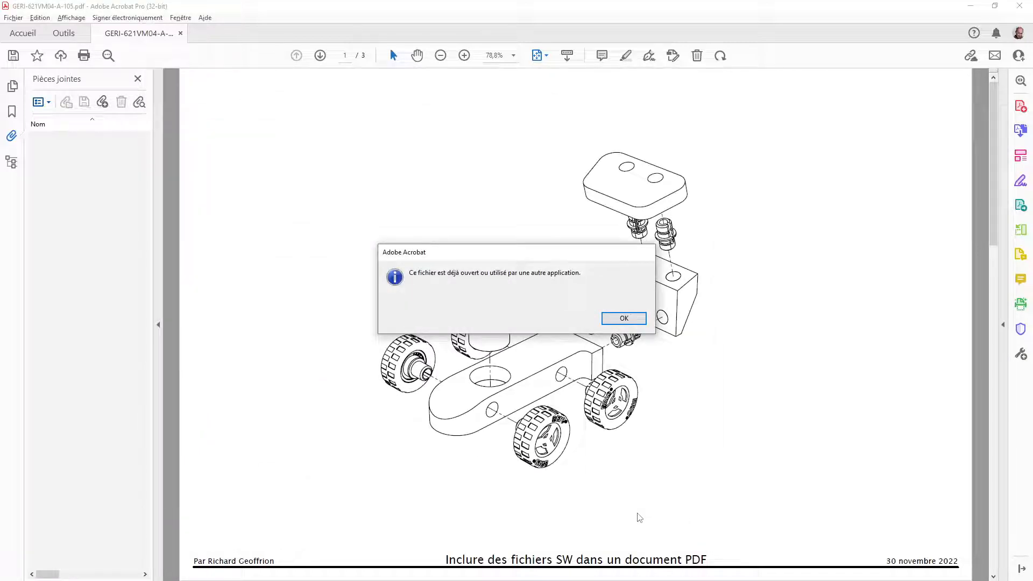
click(619, 318)
- Close the GERI-621VM04-A-105joint assembly in SOLIDWORKS and return to the PDF in Acrobat
key(alt+Tab)
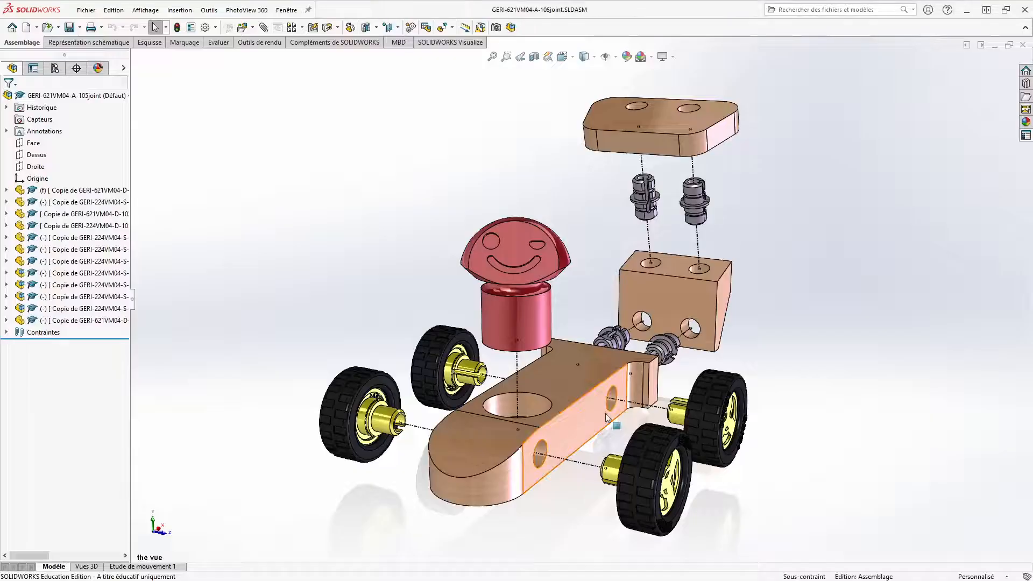
click(1022, 45)
key(alt+Tab)
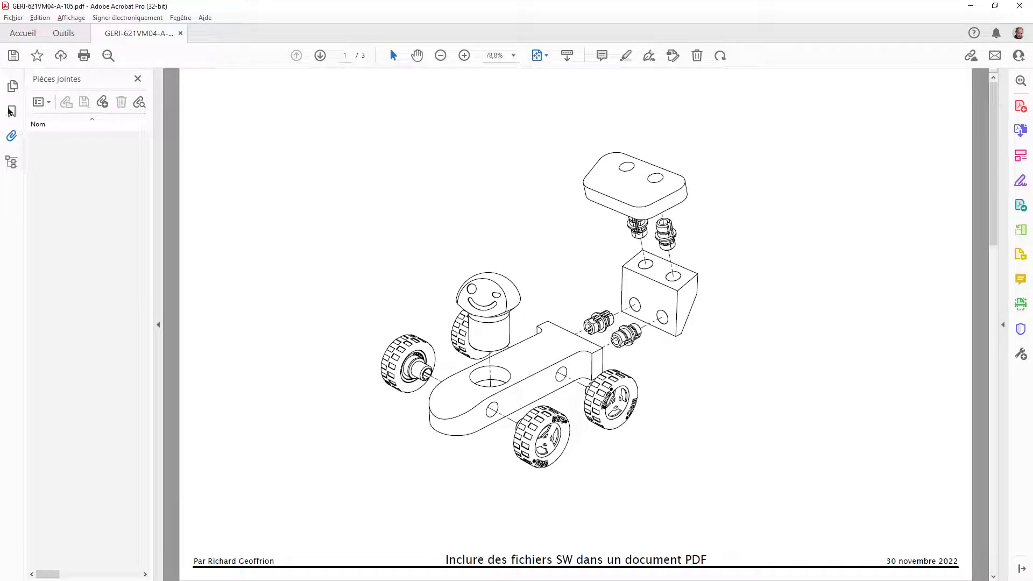
- Attach GERI-621VM04-A-105joint.SLDASM from the Démo PDF inclus folder to the PDF
click(50, 103)
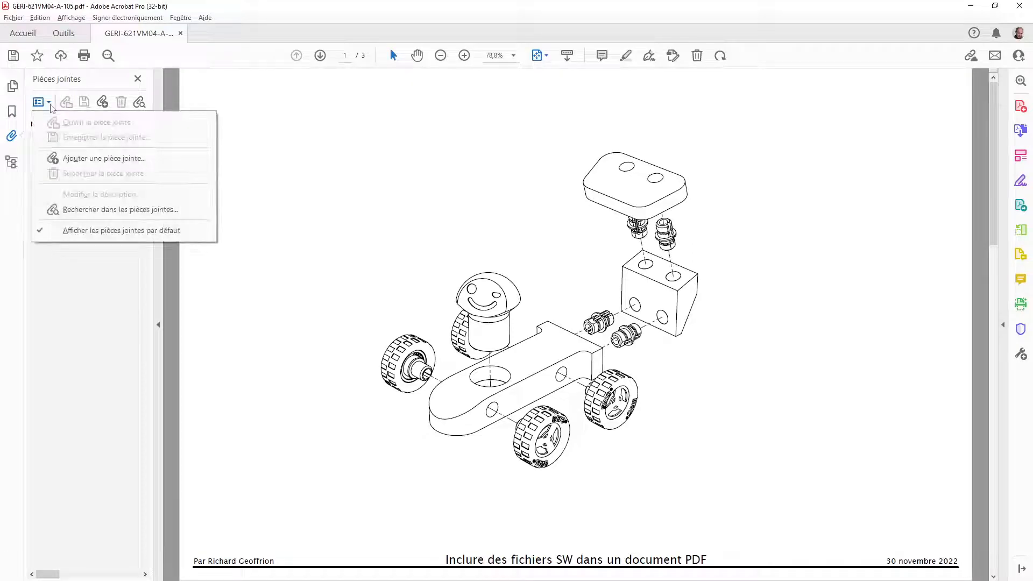
click(94, 158)
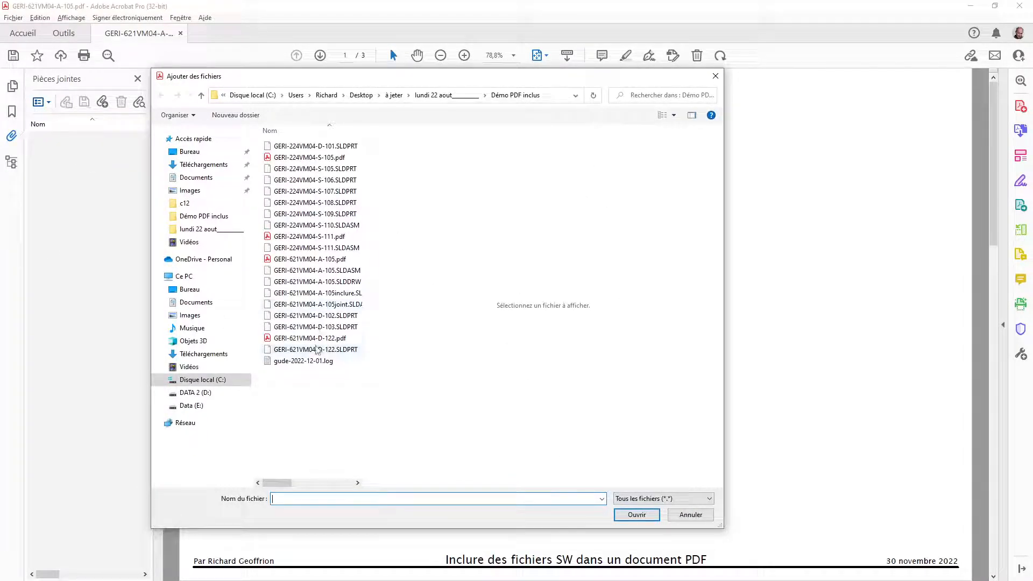
click(318, 304)
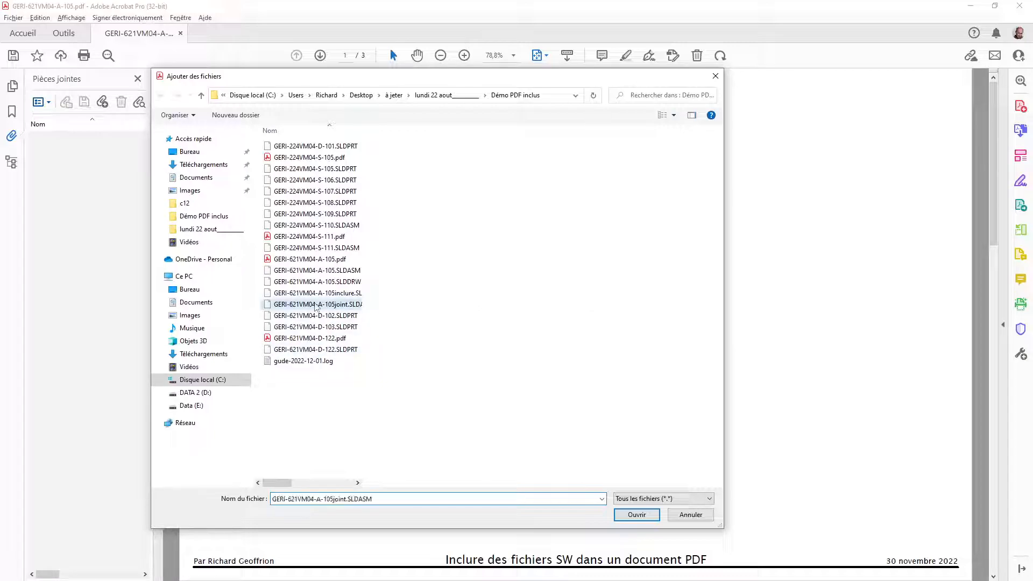
click(637, 515)
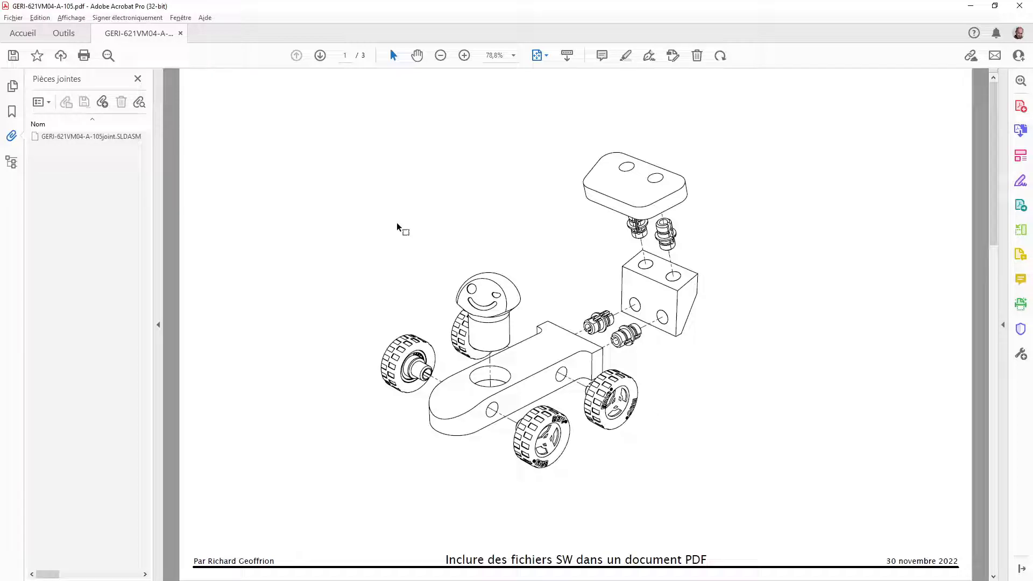
- Review the PDF pages, open the attached GERI-621VM04-A-105joint.SLDASM in SOLIDWORKS and inspect the assembly
scroll(450, 259, down, 4)
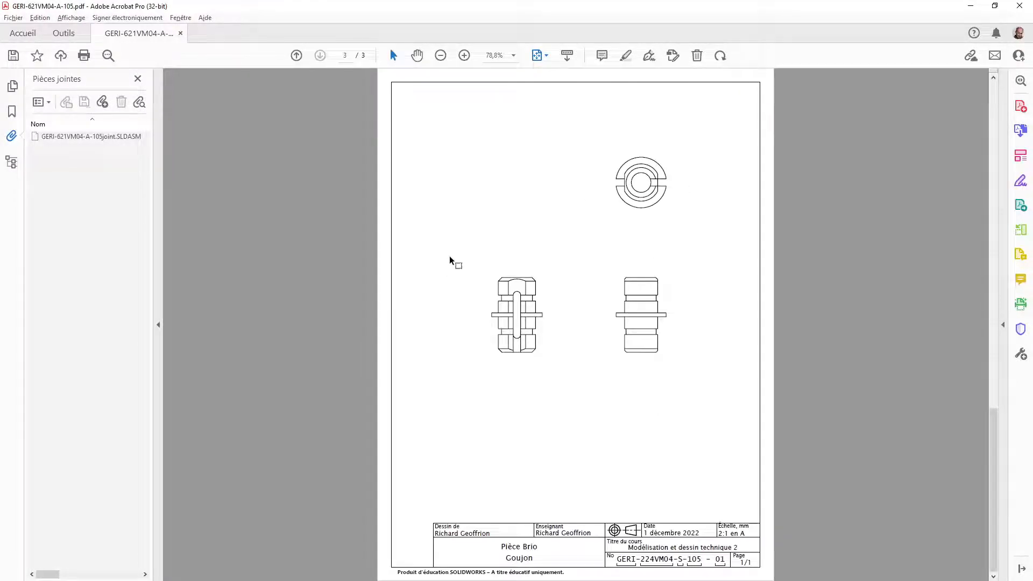
scroll(450, 260, up, 4)
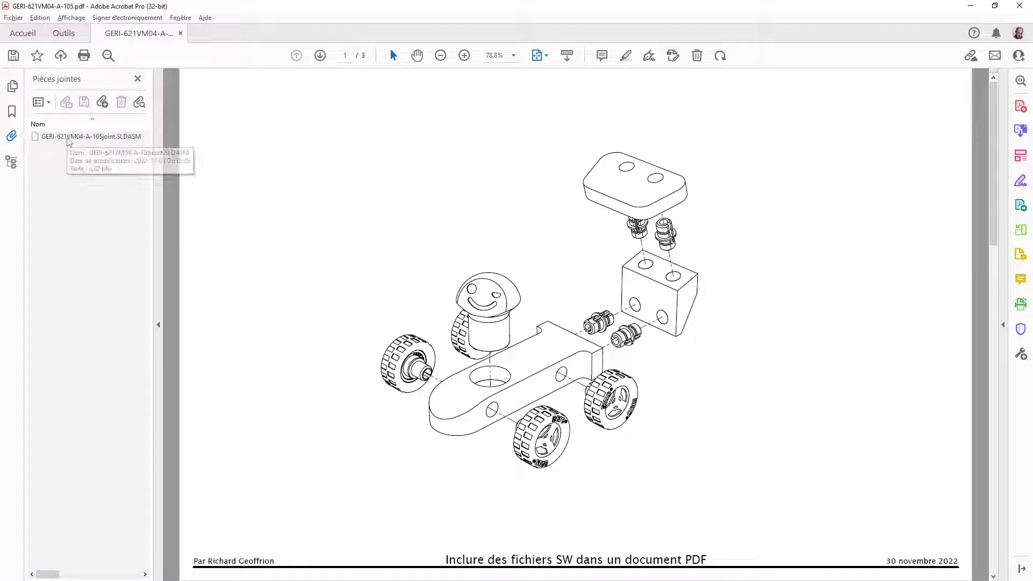
click(69, 138)
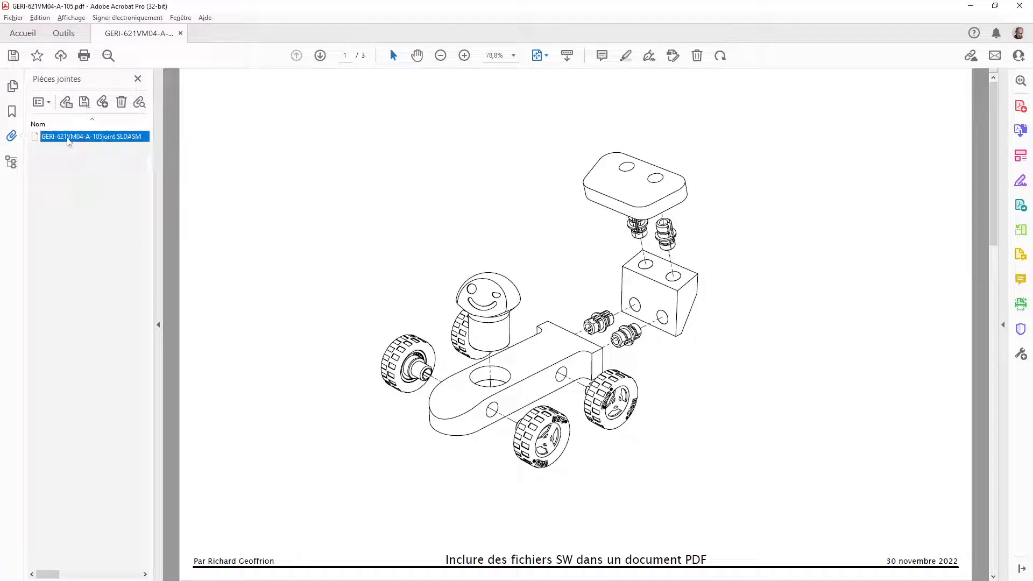
double_click(67, 138)
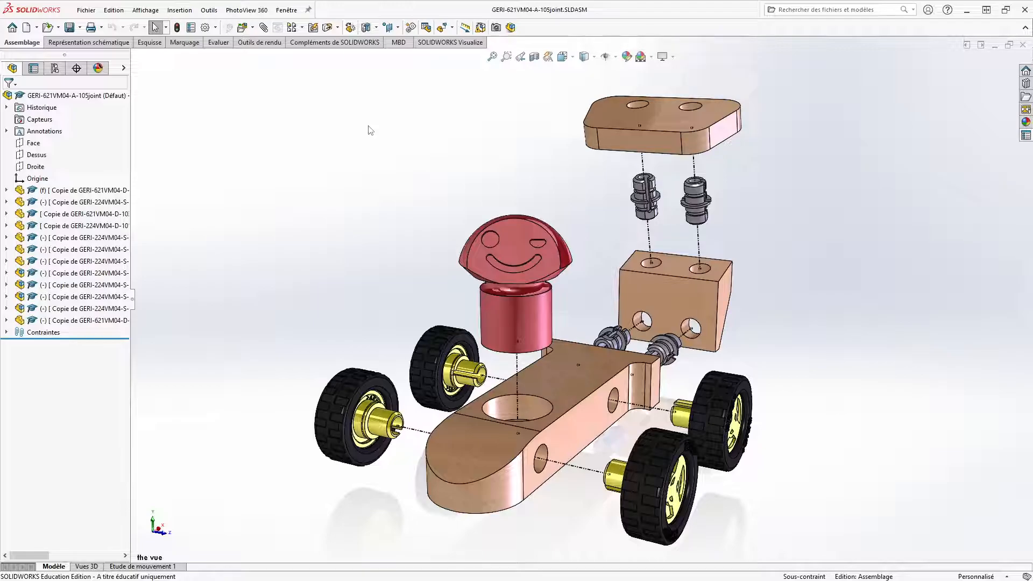
middle_drag(342, 340, 397, 255)
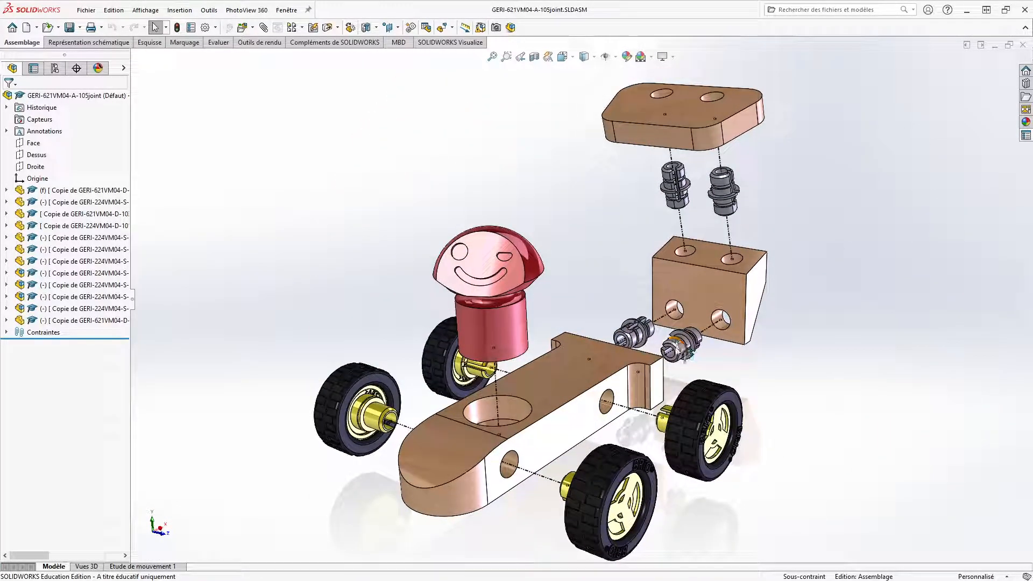
click(677, 348)
right_click(677, 348)
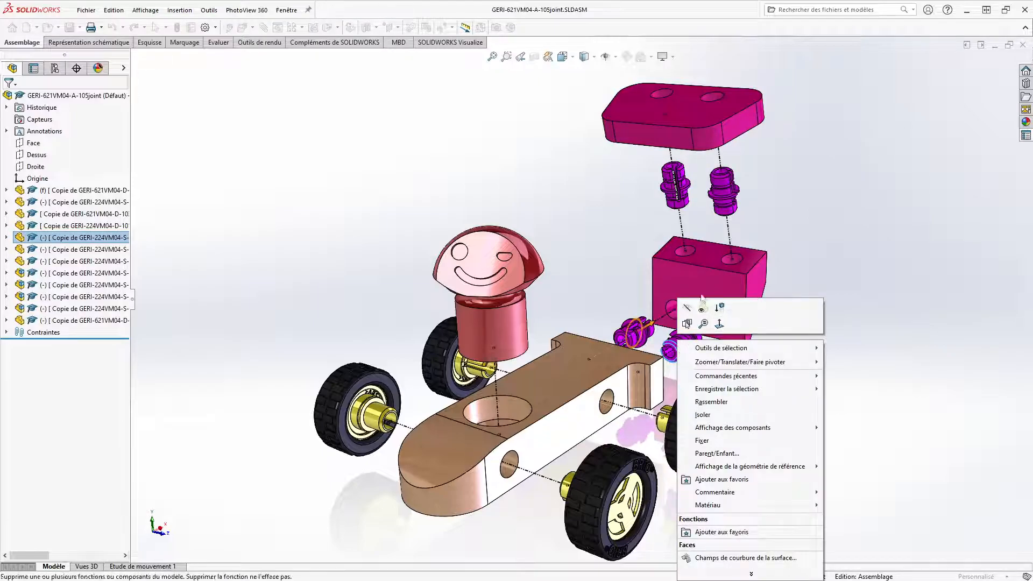
click(463, 214)
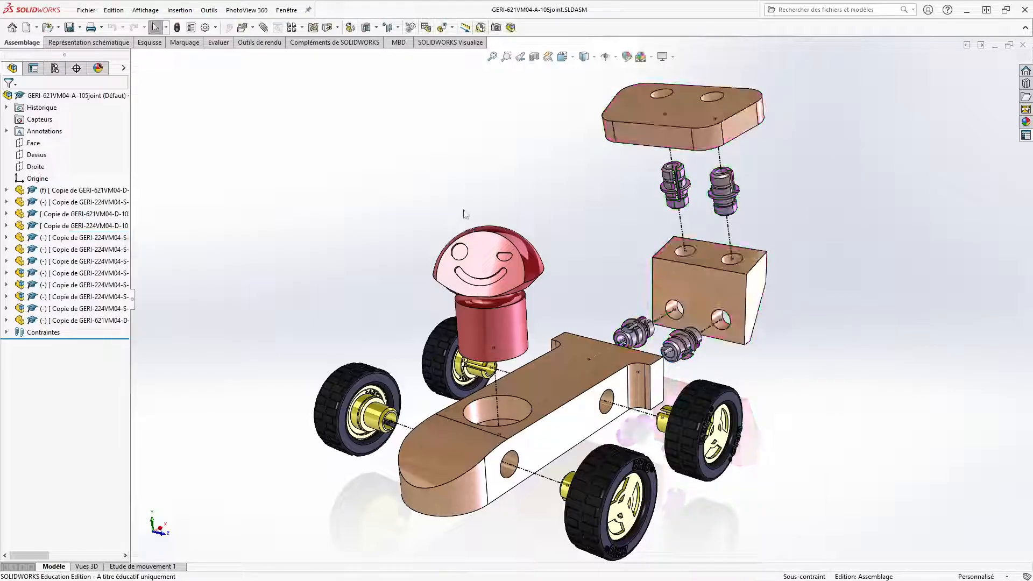
- Open the virtual wheel subassembly GERI-224VM04-S-111 and its nested rim subassembly GERI-224VM04-S-110, and inspect both from several angles
click(64, 272)
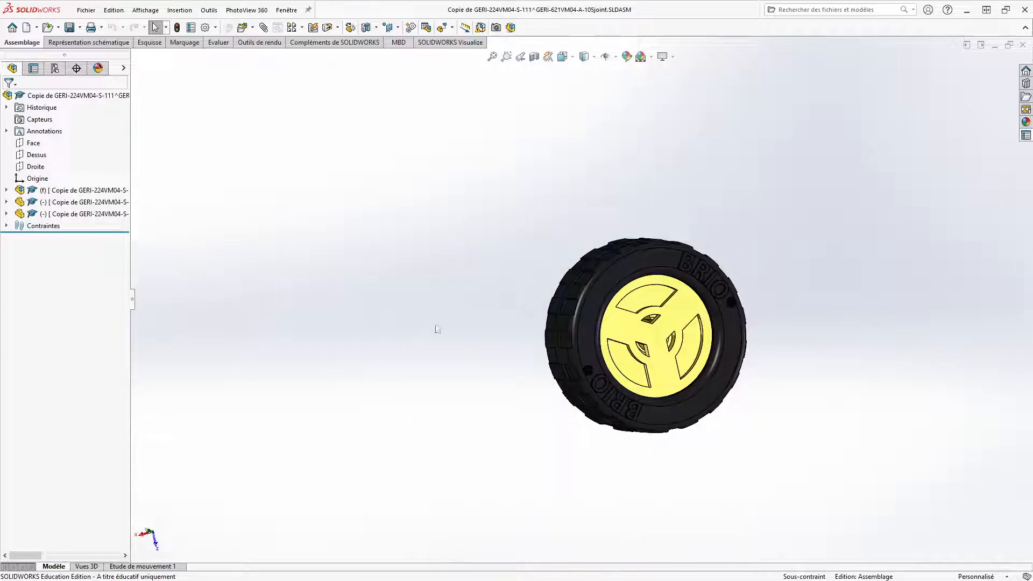
middle_drag(437, 329, 574, 359)
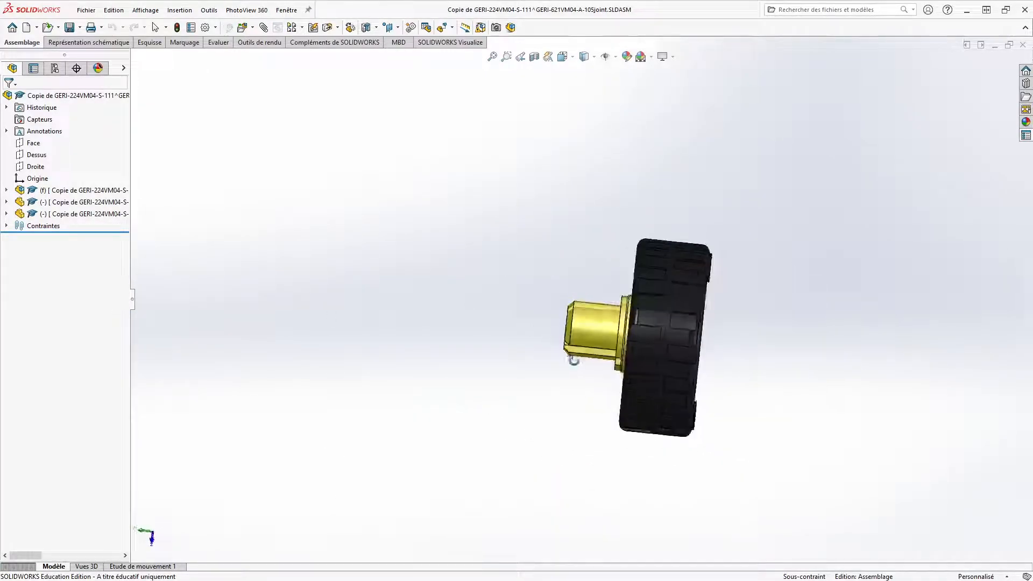
click(76, 202)
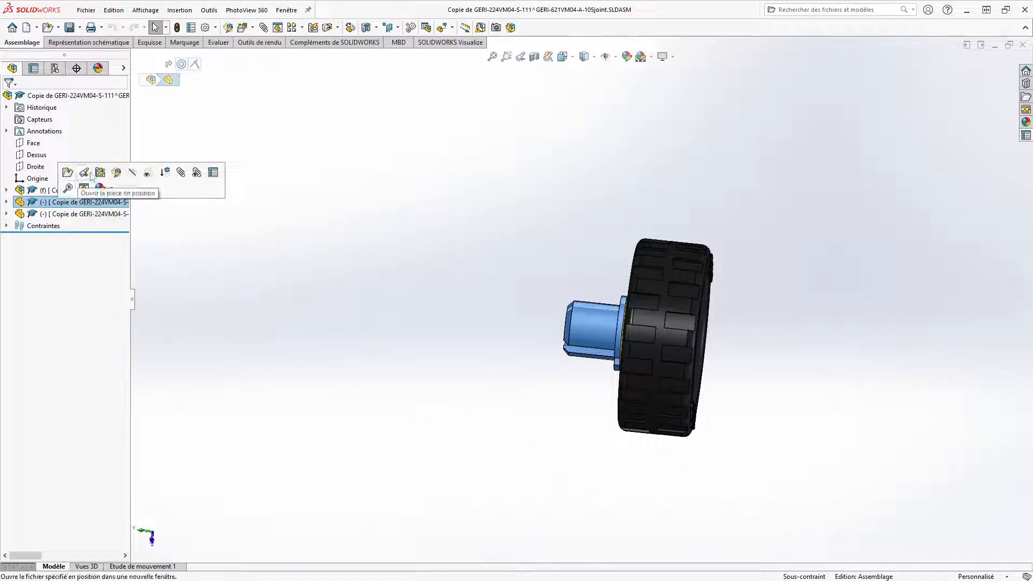
click(59, 190)
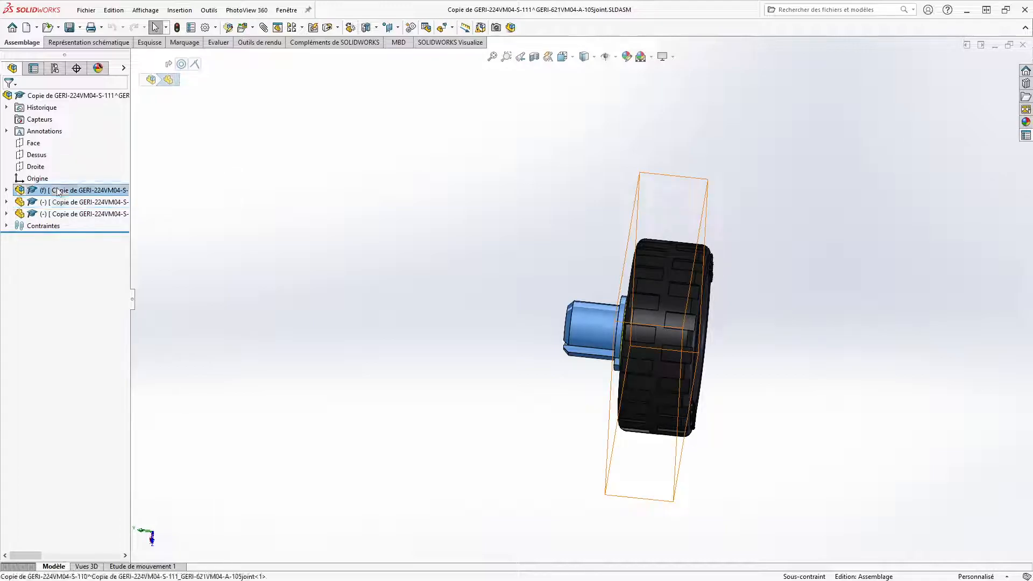
click(69, 160)
middle_drag(511, 359, 582, 341)
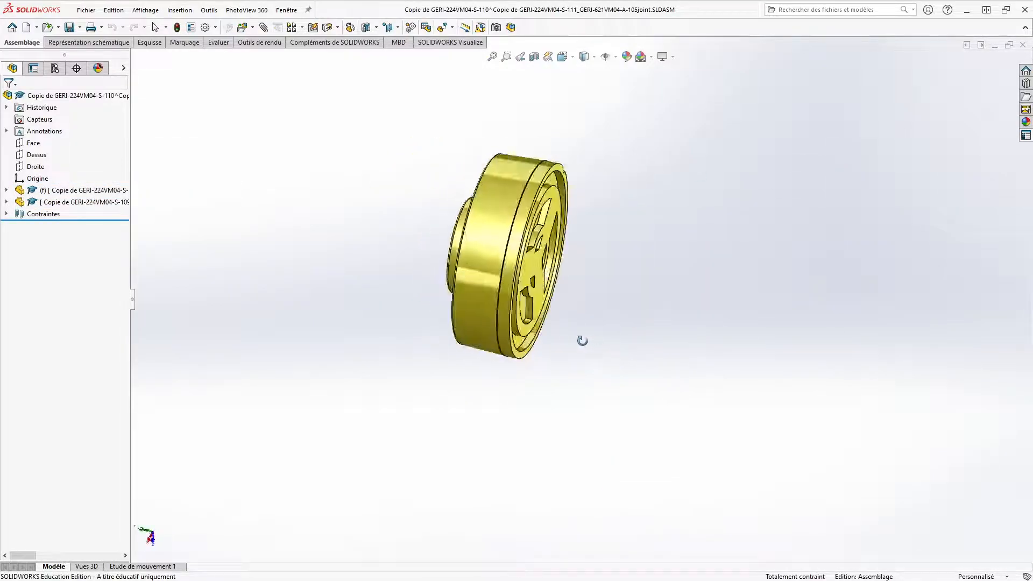
- Open the fixed rim part GERI-224VM04-S-108 from the nested subassembly and inspect its feature history and inner side
click(75, 189)
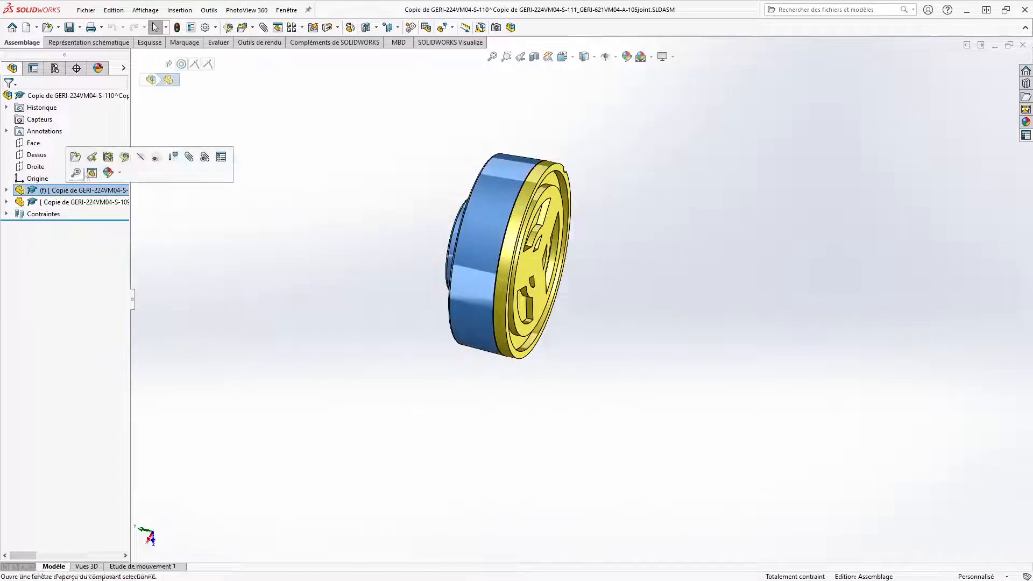
click(76, 156)
middle_drag(459, 368, 846, 89)
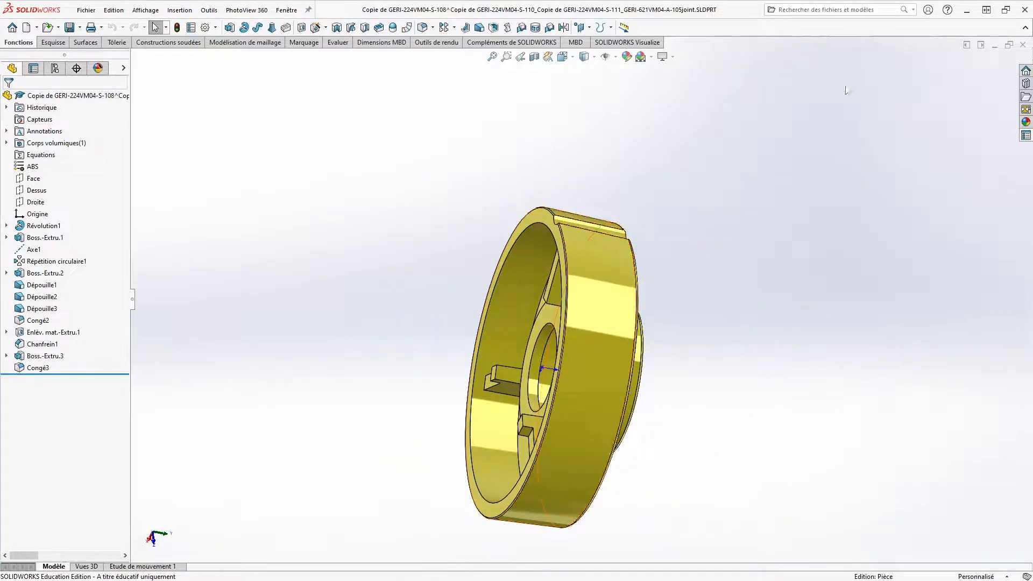
- Close the rim part and both wheel subassemblies, and review the exploded GERI-621VM04-A-105joint assembly from another angle
click(1022, 45)
click(1022, 45)
click(1022, 45)
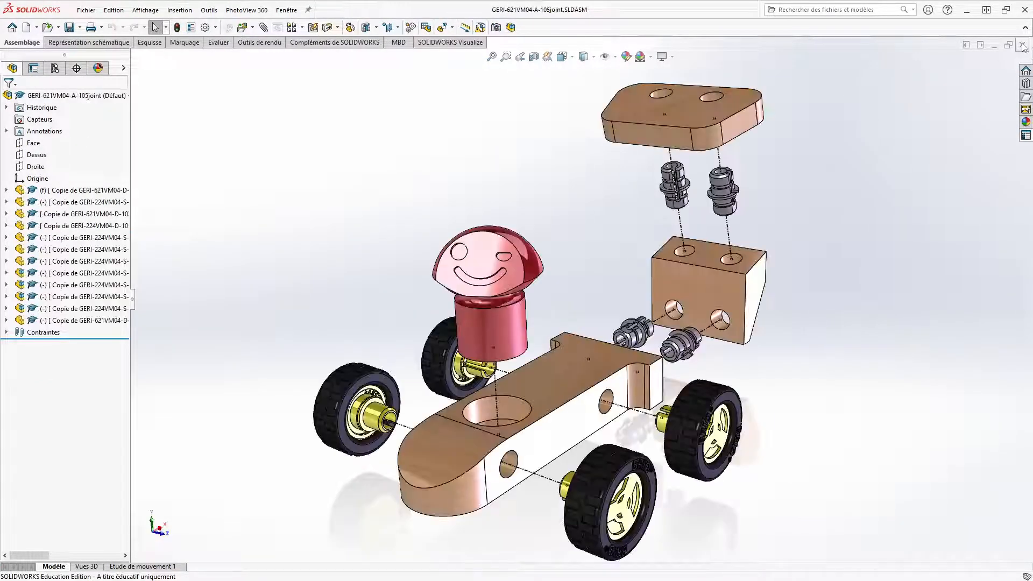
middle_drag(242, 400, 249, 357)
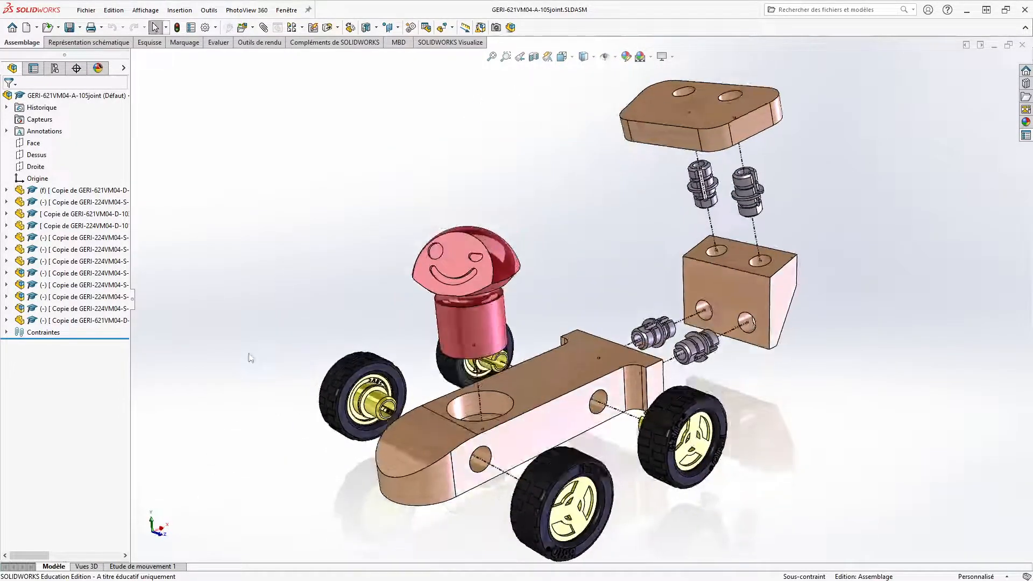